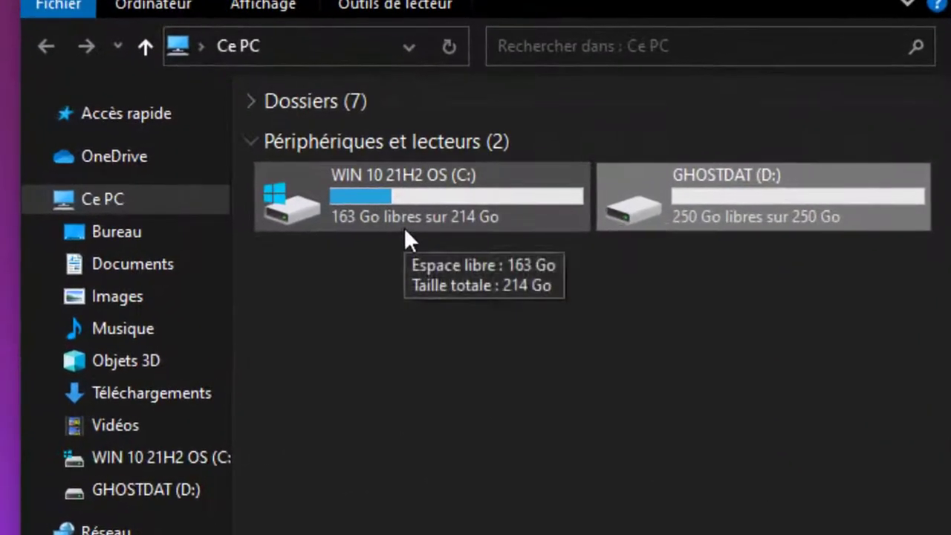
Step: Check the free space on drives C: and D: in Ce PC, and close the window
{"action": "left_click", "coordinate": [443, 210]}
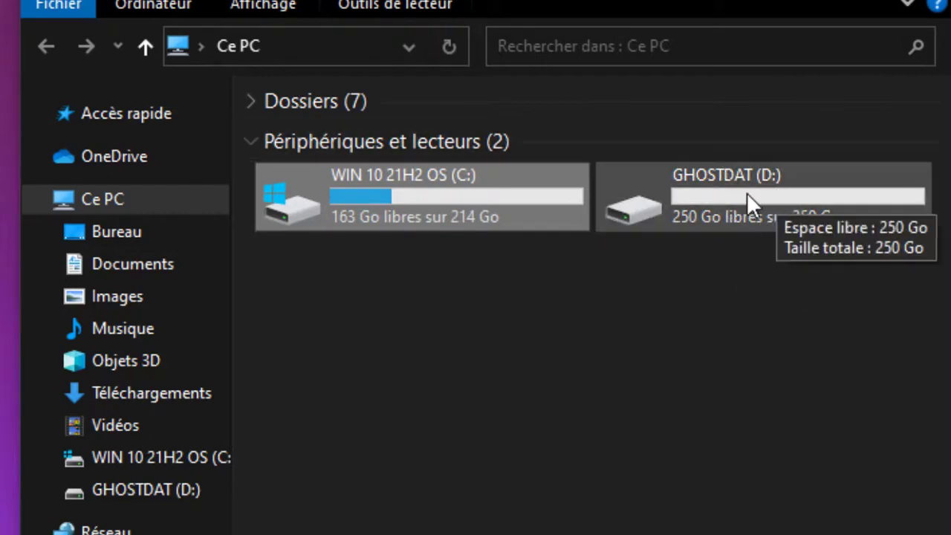
{"action": "left_click_drag", "start_coordinate": [746, 192], "coordinate": [753, 242]}
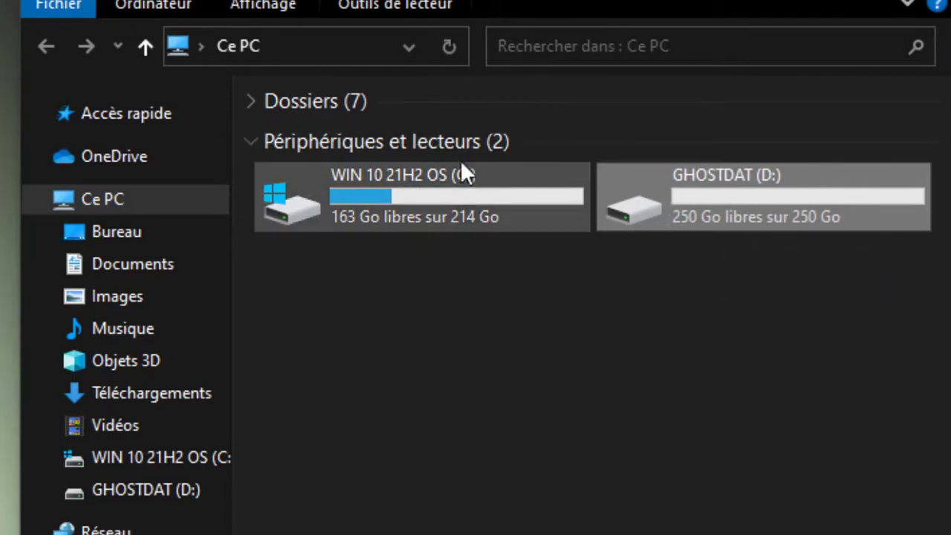
{"action": "mouse_move", "coordinate": [412, 210]}
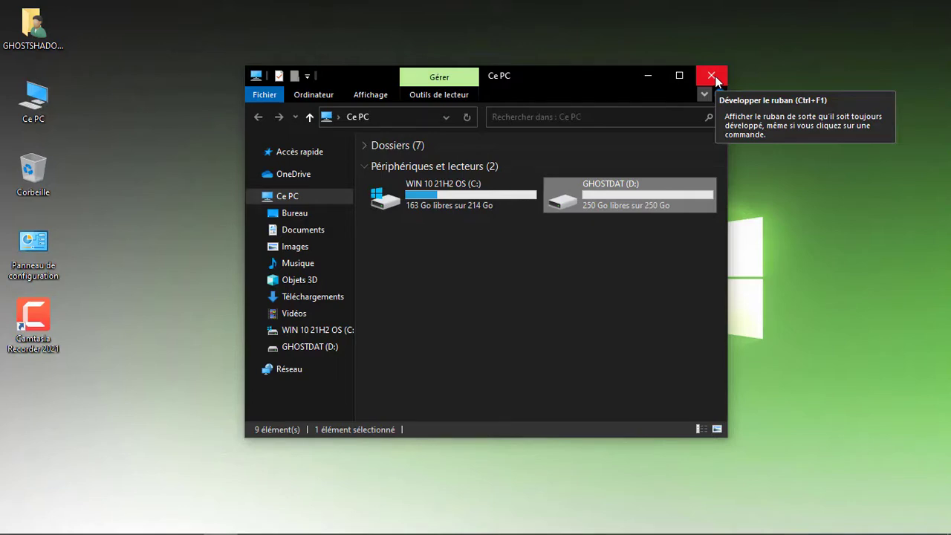
{"action": "left_click", "coordinate": [714, 76]}
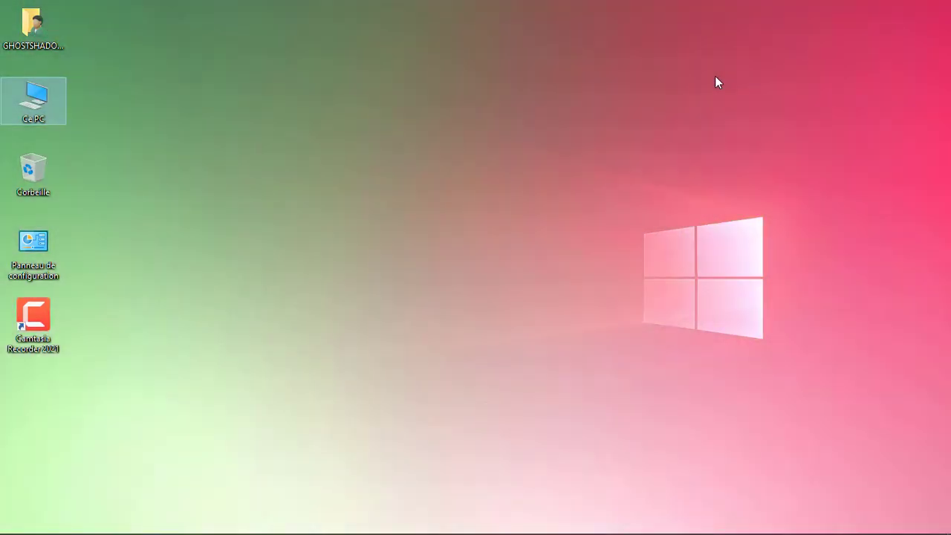
Step: Open Computer Management for Ce PC and display Disk Management (Gestion des disques)
{"action": "right_click", "coordinate": [35, 104]}
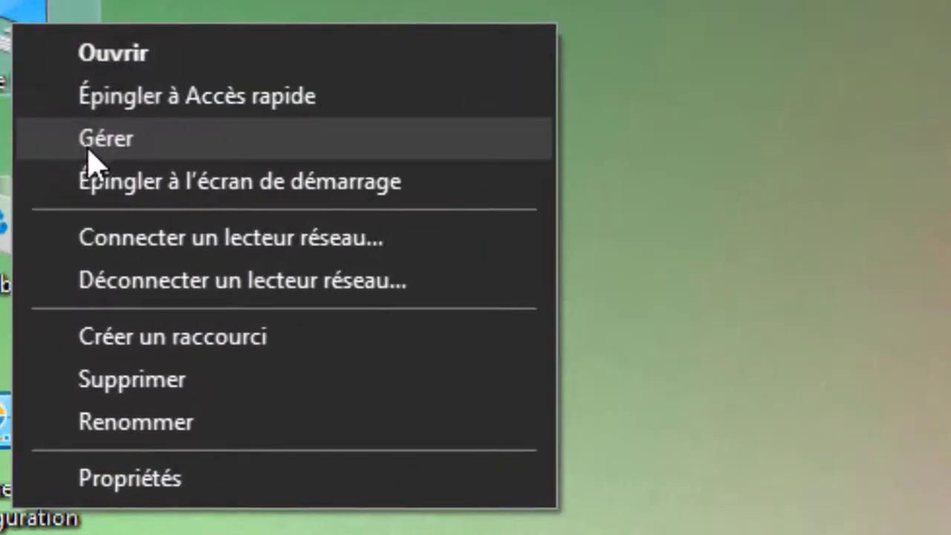
{"action": "left_click", "coordinate": [88, 141]}
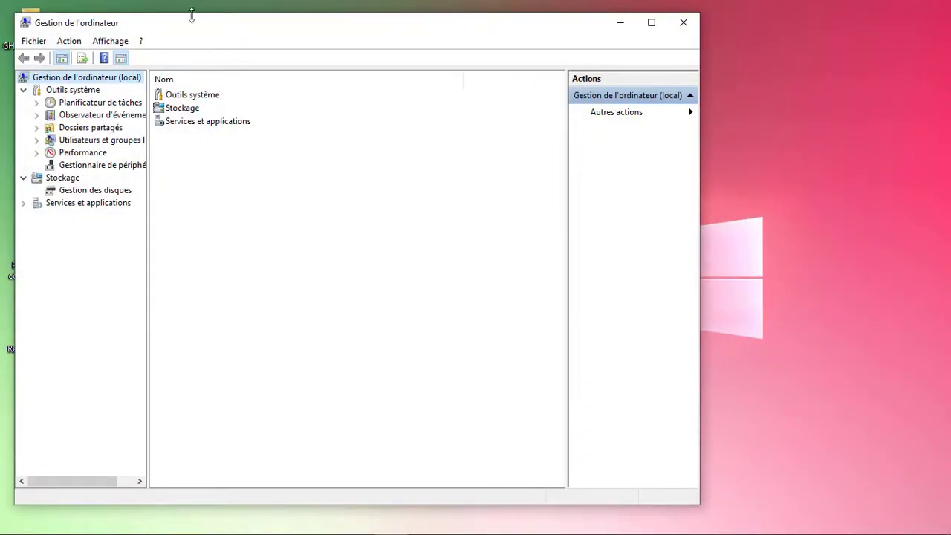
{"action": "left_click_drag", "start_coordinate": [199, 25], "coordinate": [358, 20]}
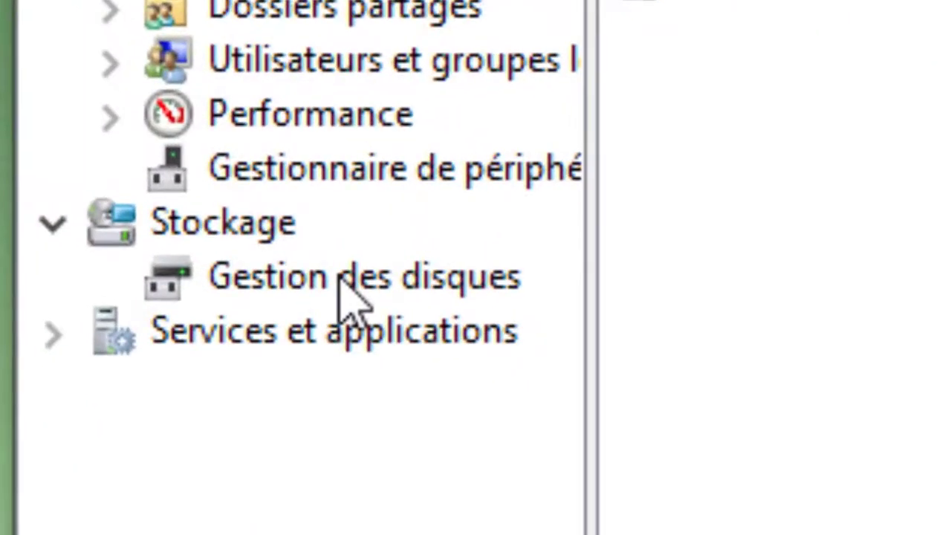
{"action": "left_click", "coordinate": [251, 185]}
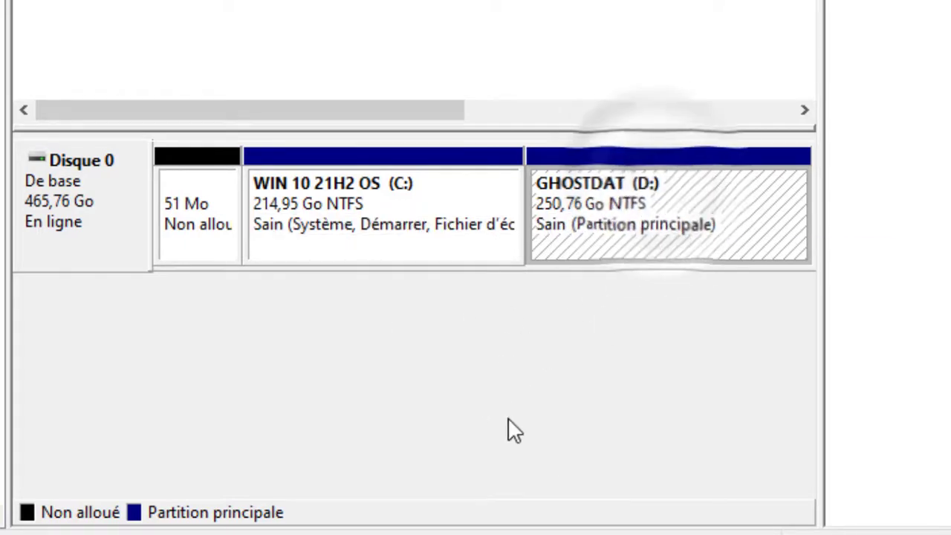
Step: Shrink the GHOSTDAT (D:) volume by 1024 MB
{"action": "right_click", "coordinate": [651, 199]}
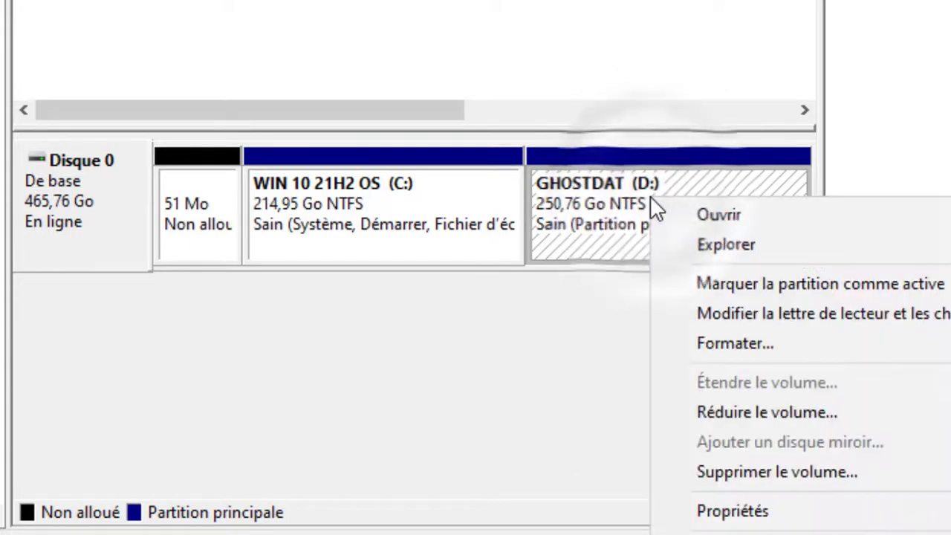
{"action": "left_click", "coordinate": [704, 413]}
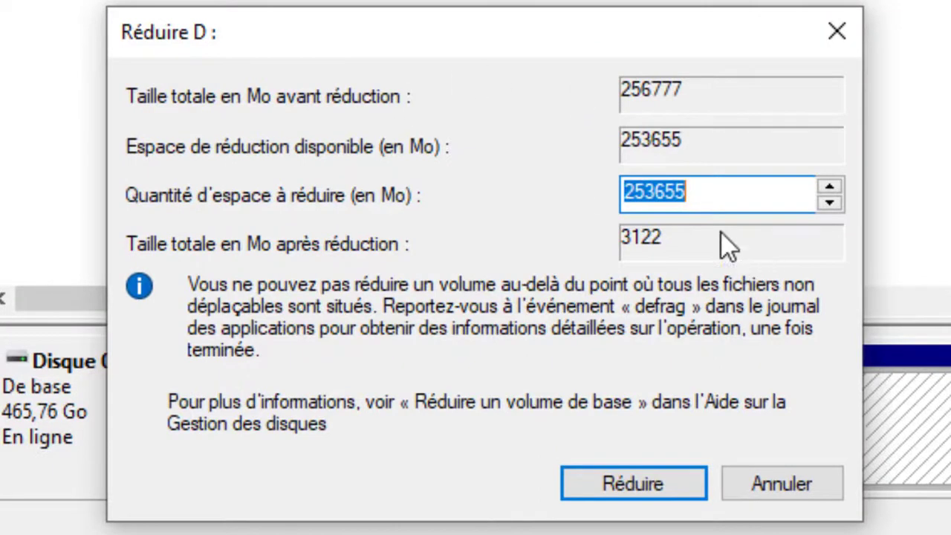
{"action": "left_click", "coordinate": [620, 193]}
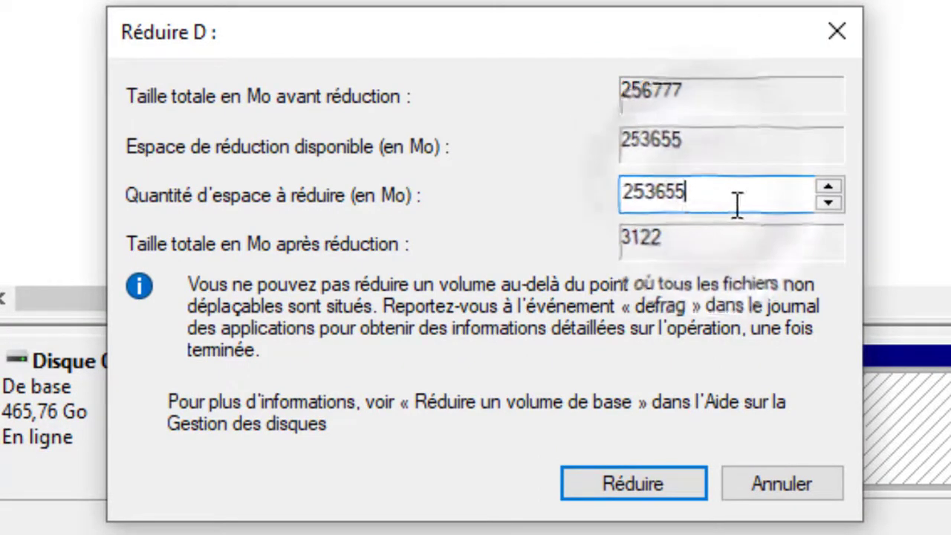
{"action": "left_click_drag", "start_coordinate": [734, 200], "coordinate": [620, 200]}
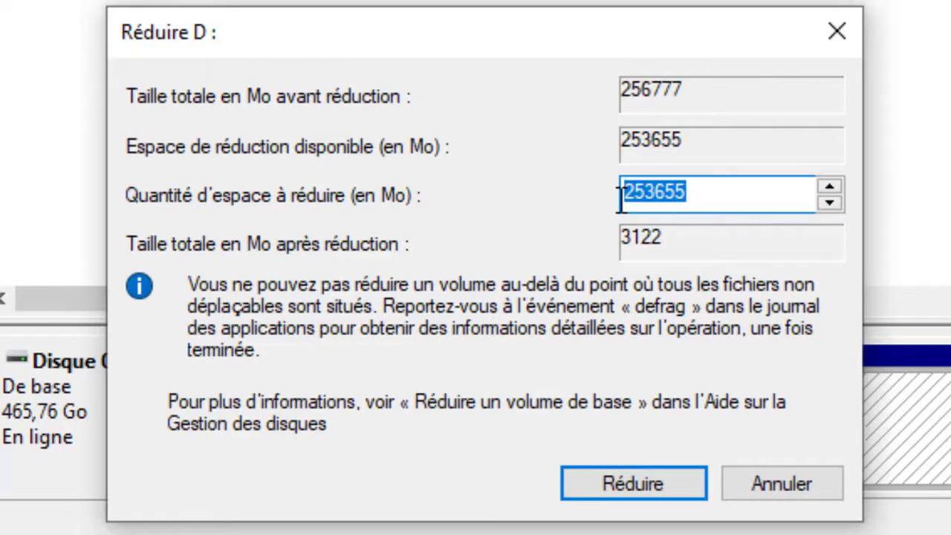
{"action": "type", "text": "1024"}
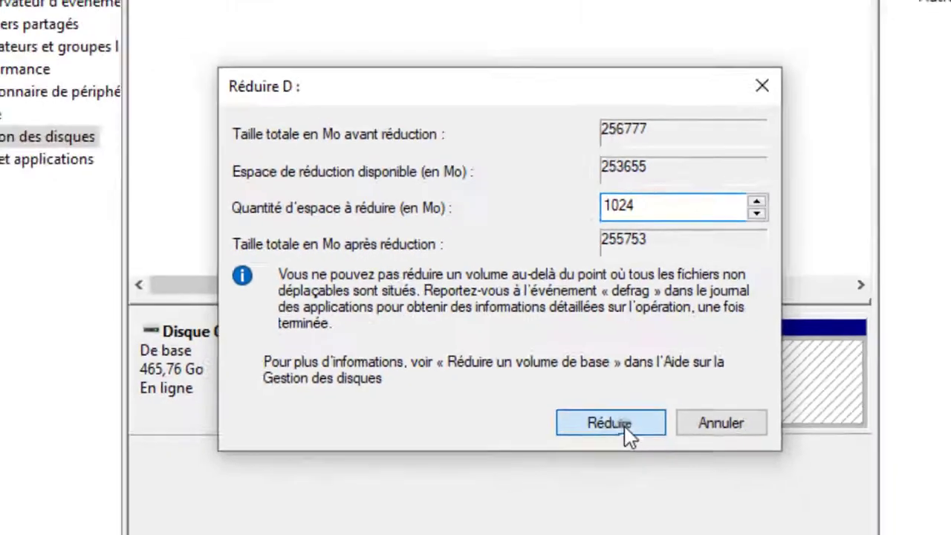
{"action": "left_click", "coordinate": [624, 430]}
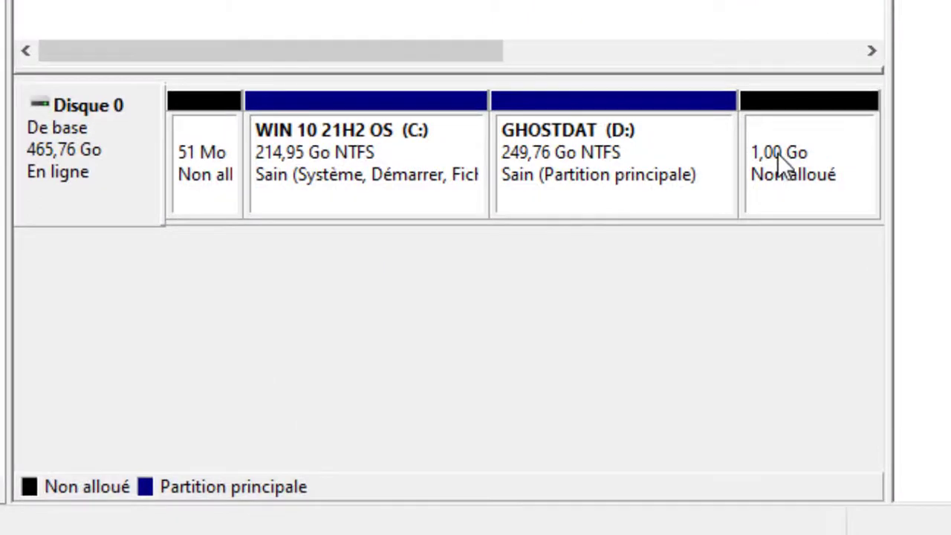
Step: Start creating a simple volume in the 1.00 GB unallocated space beside GHOSTDAT (D:), with a volume size of 1024 MB
{"action": "left_click", "coordinate": [777, 153]}
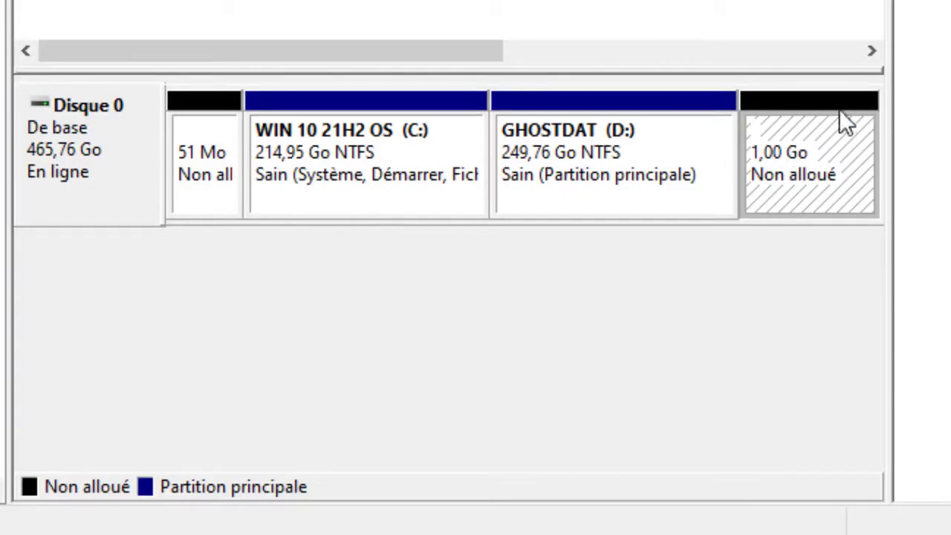
{"action": "right_click", "coordinate": [787, 145]}
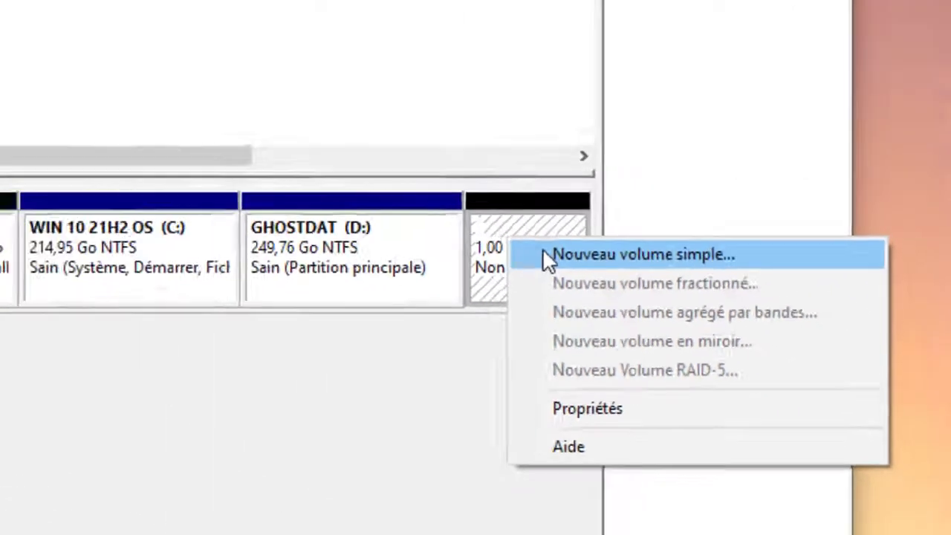
{"action": "left_click", "coordinate": [550, 256]}
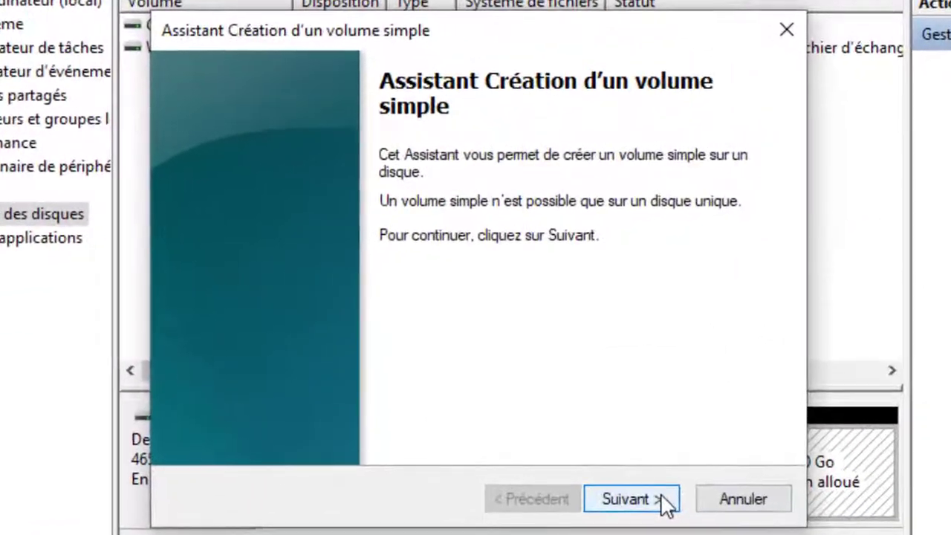
{"action": "left_click", "coordinate": [663, 501]}
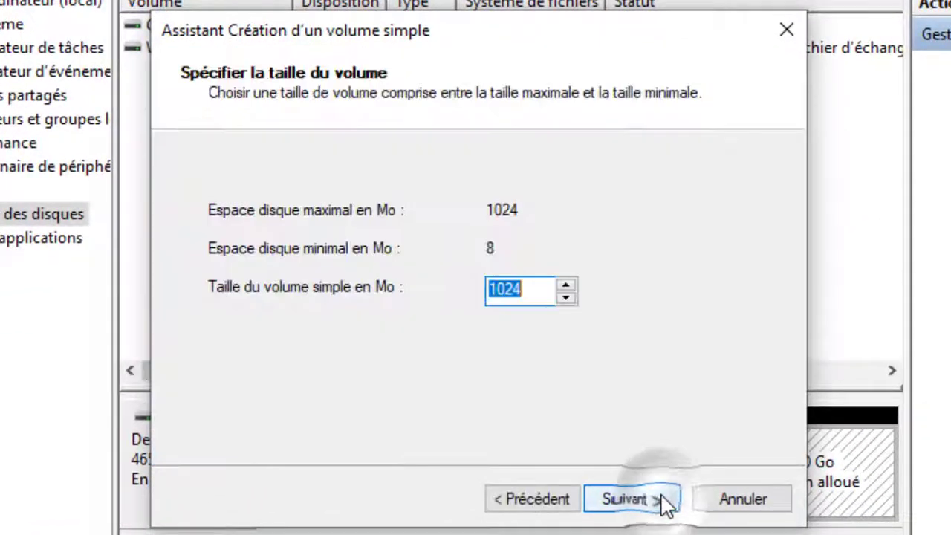
{"action": "left_click", "coordinate": [631, 501]}
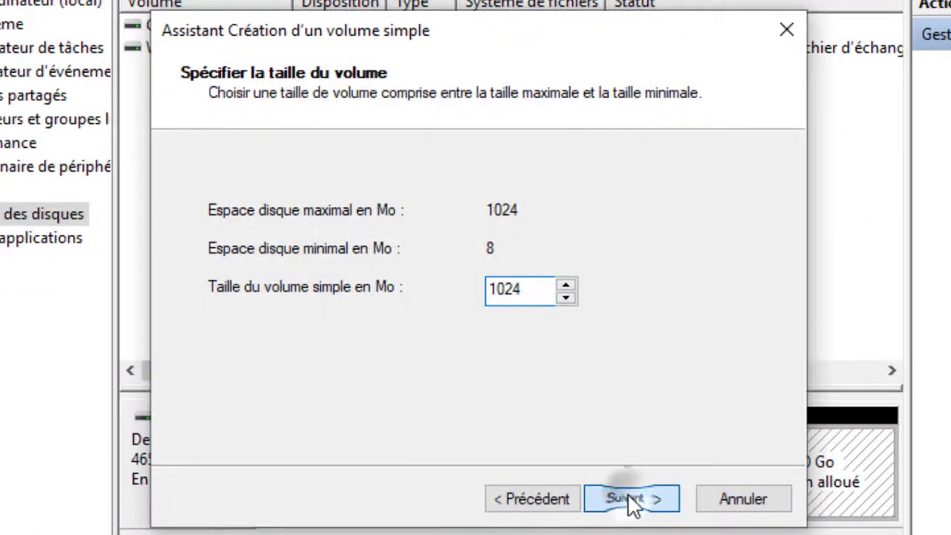
Step: Assign drive letter E to the new simple volume
{"action": "left_click", "coordinate": [610, 214]}
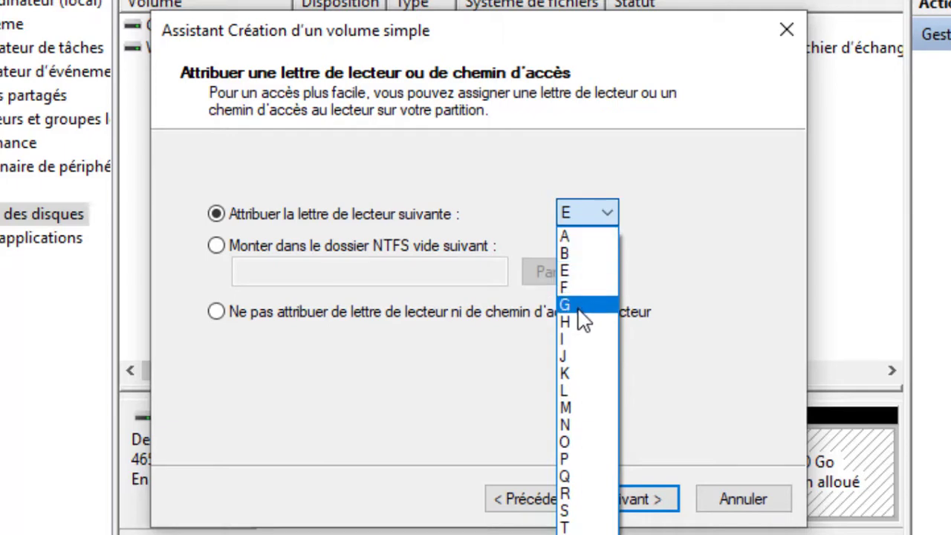
{"action": "left_click", "coordinate": [571, 273]}
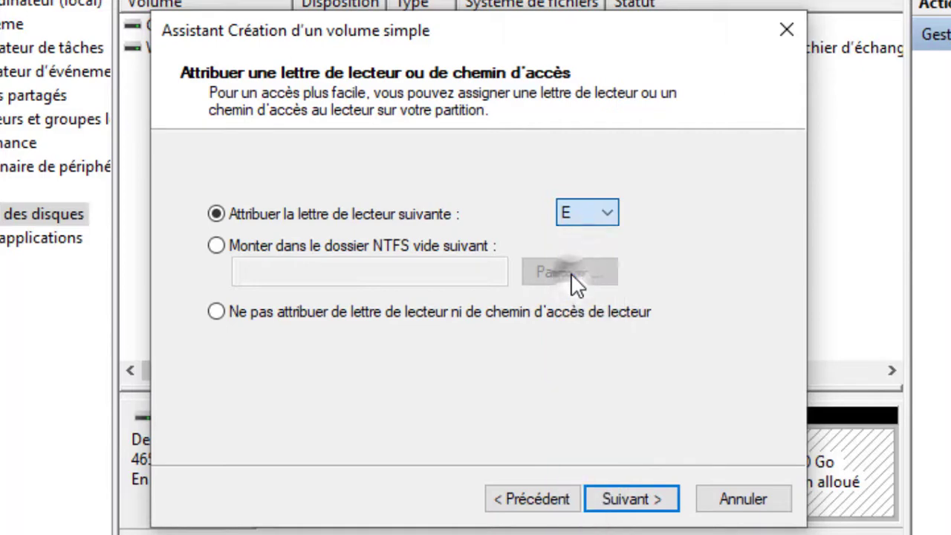
{"action": "left_click", "coordinate": [614, 505]}
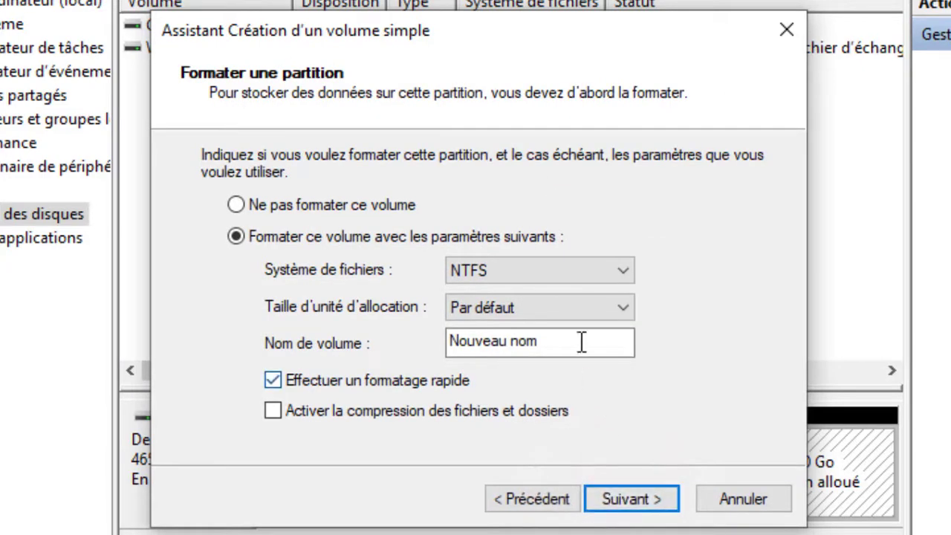
Step: Quick-format the new volume as NTFS with default allocation size, name Nouveau nom and no file compression, and finish the wizard
{"action": "left_click_drag", "start_coordinate": [582, 342], "coordinate": [358, 342]}
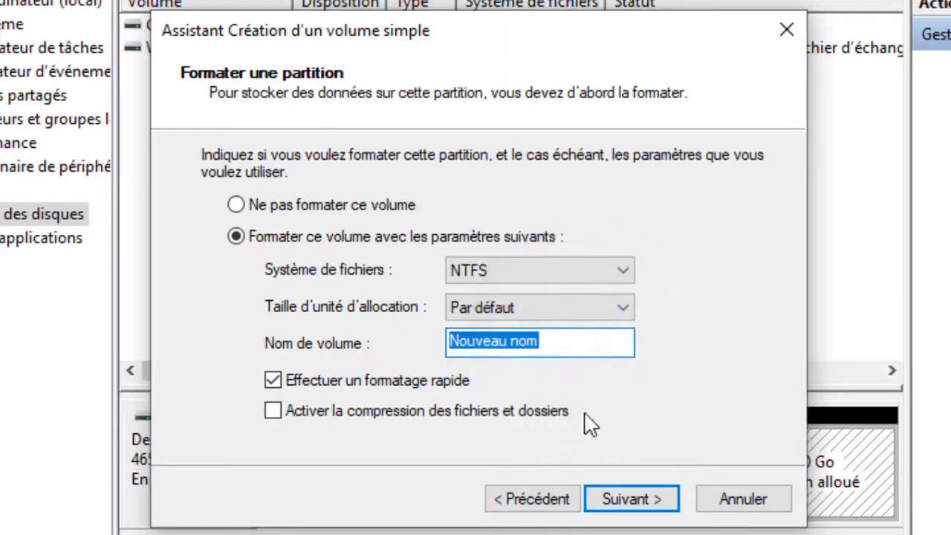
{"action": "left_click", "coordinate": [669, 420]}
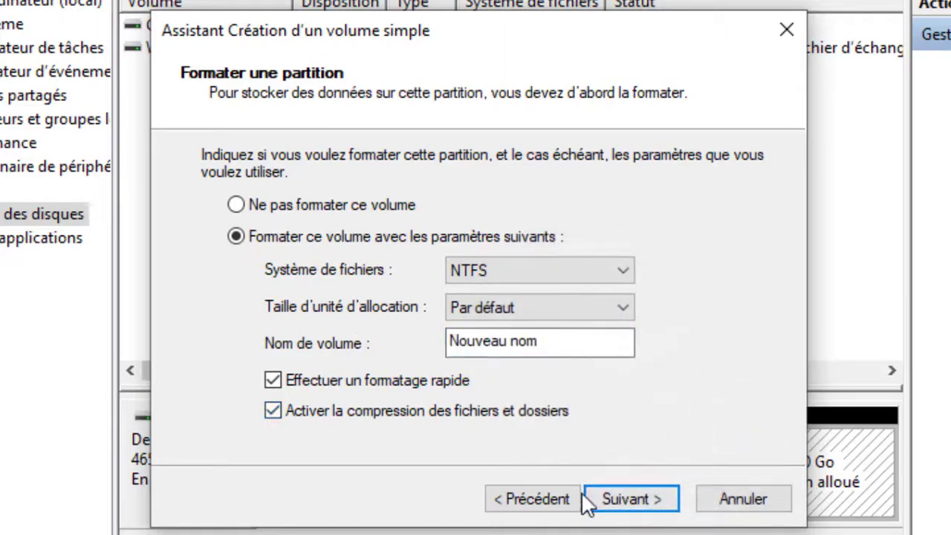
{"action": "left_click", "coordinate": [565, 418]}
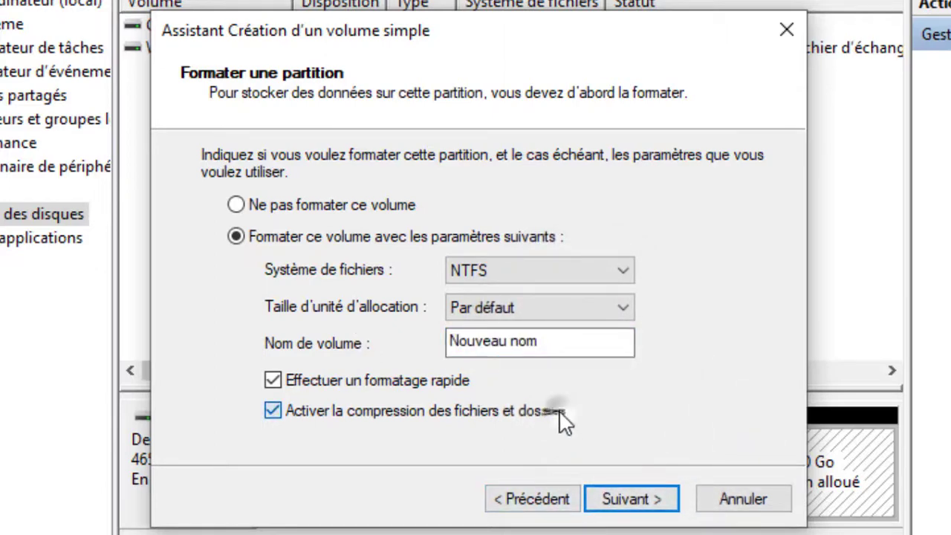
{"action": "left_click", "coordinate": [623, 419]}
{"action": "left_click", "coordinate": [626, 423]}
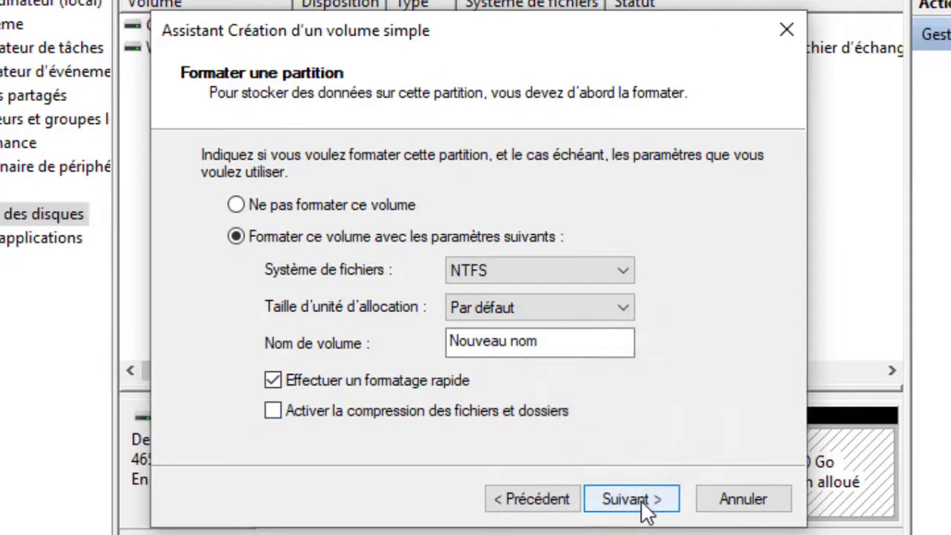
{"action": "left_click", "coordinate": [643, 505]}
{"action": "left_click", "coordinate": [628, 499]}
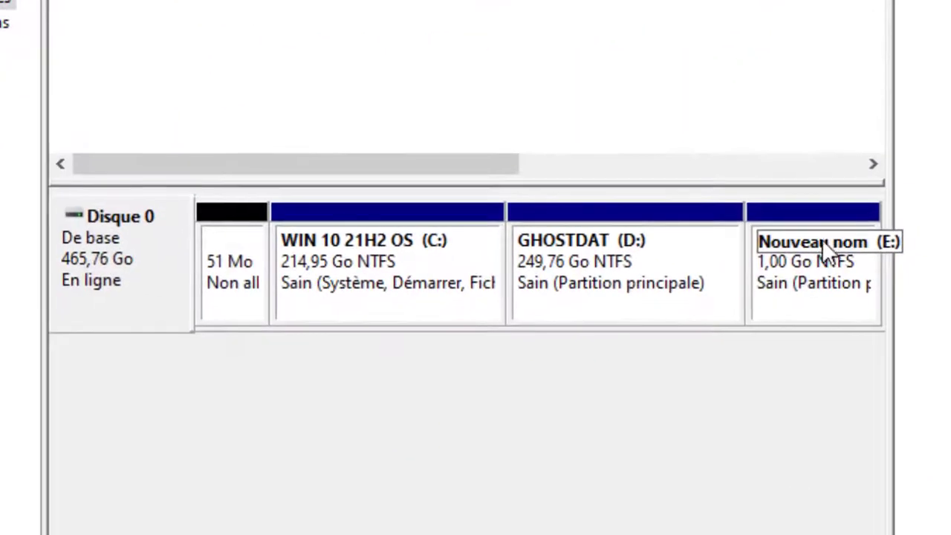
Step: Check the new Nouveau nom (E:) volume in Disk Management and Ce PC, open it, and close both windows
{"action": "left_click", "coordinate": [815, 298]}
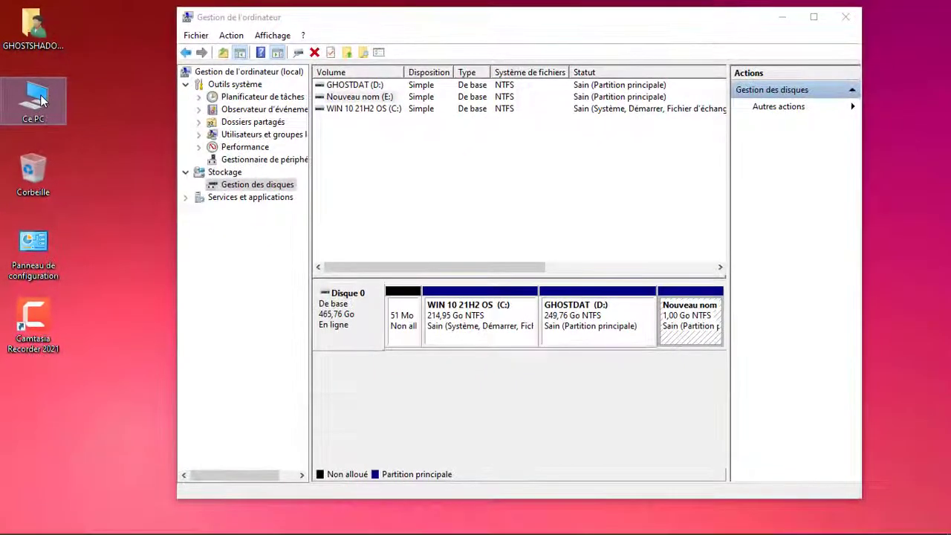
{"action": "left_click", "coordinate": [38, 110]}
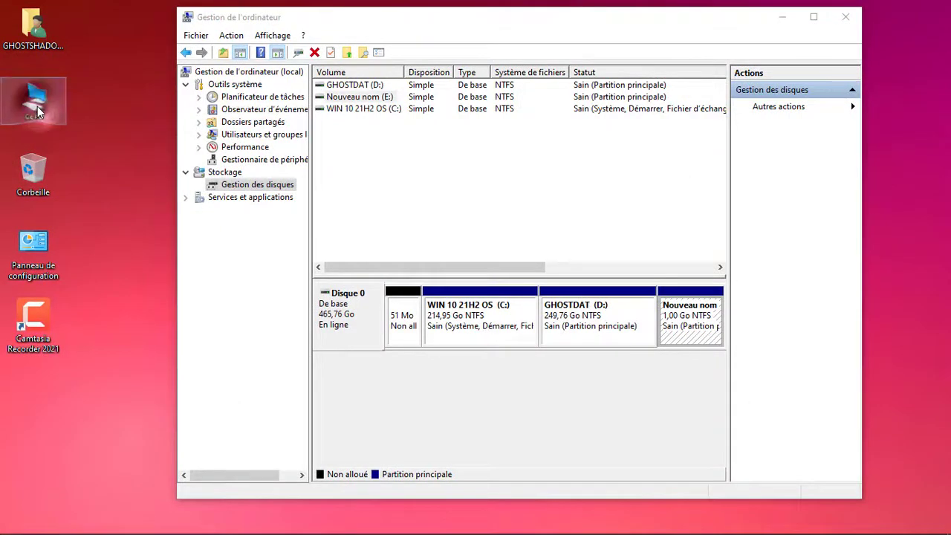
{"action": "double_click", "coordinate": [38, 110]}
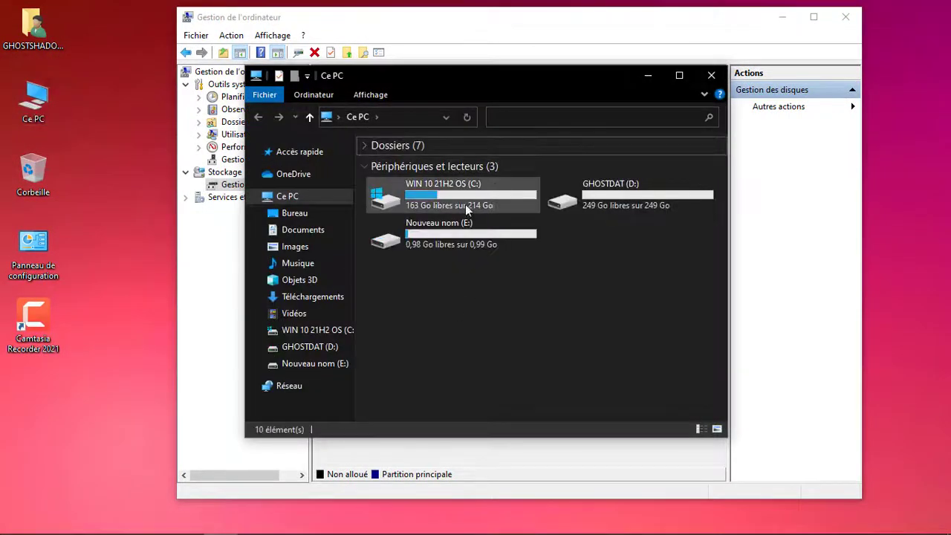
{"action": "left_click", "coordinate": [431, 229]}
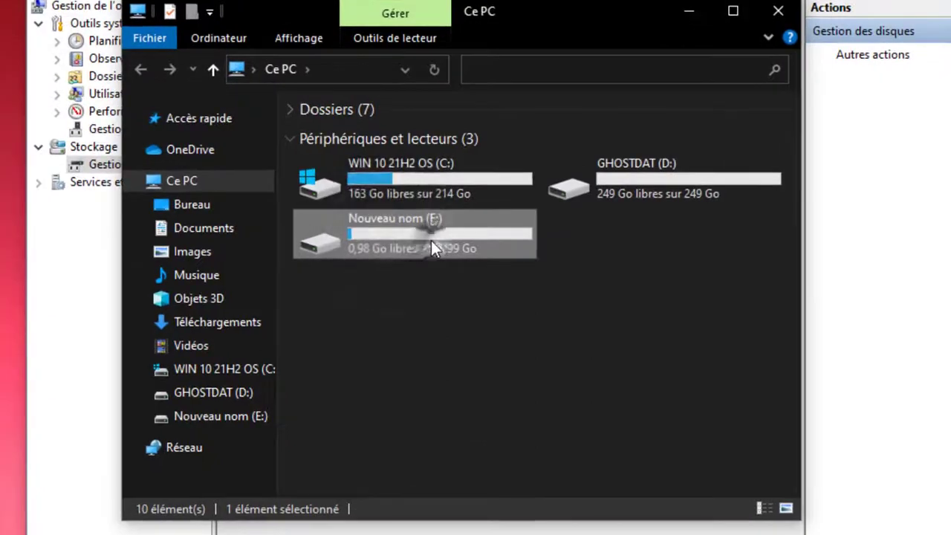
{"action": "double_click", "coordinate": [431, 230]}
{"action": "key", "text": "alt+Left"}
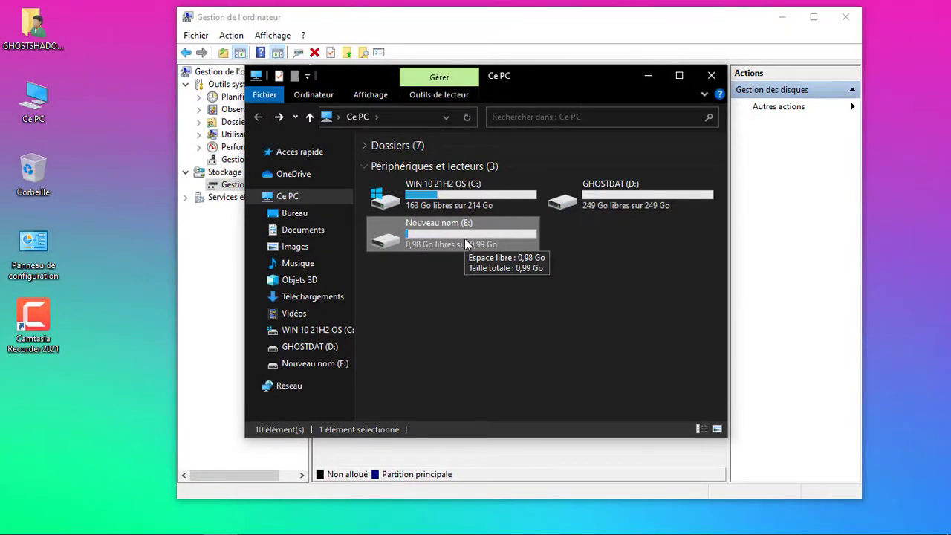
{"action": "left_click", "coordinate": [711, 76]}
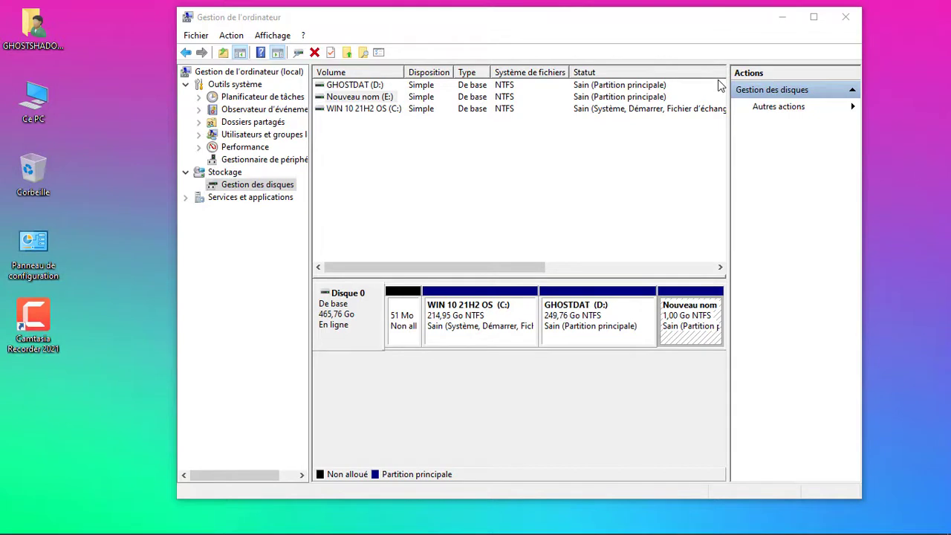
{"action": "left_click", "coordinate": [848, 20]}
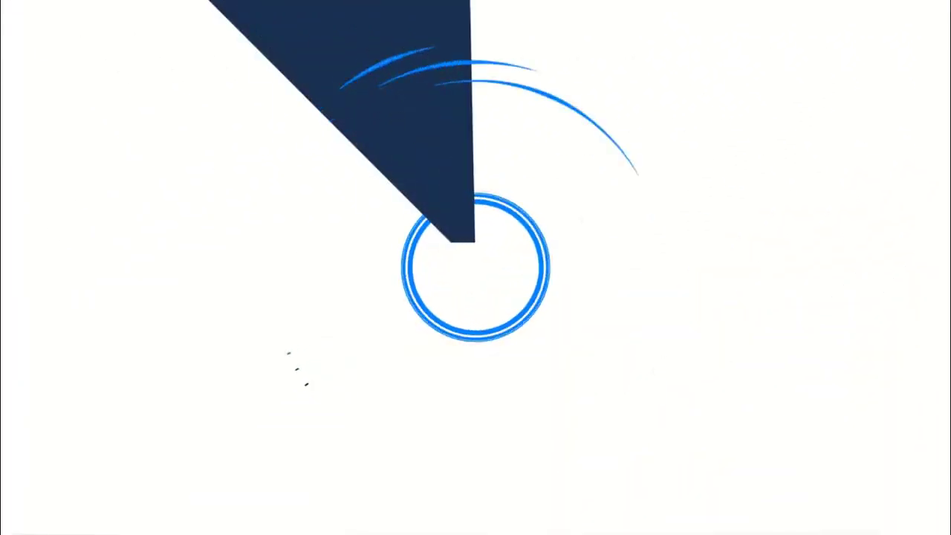